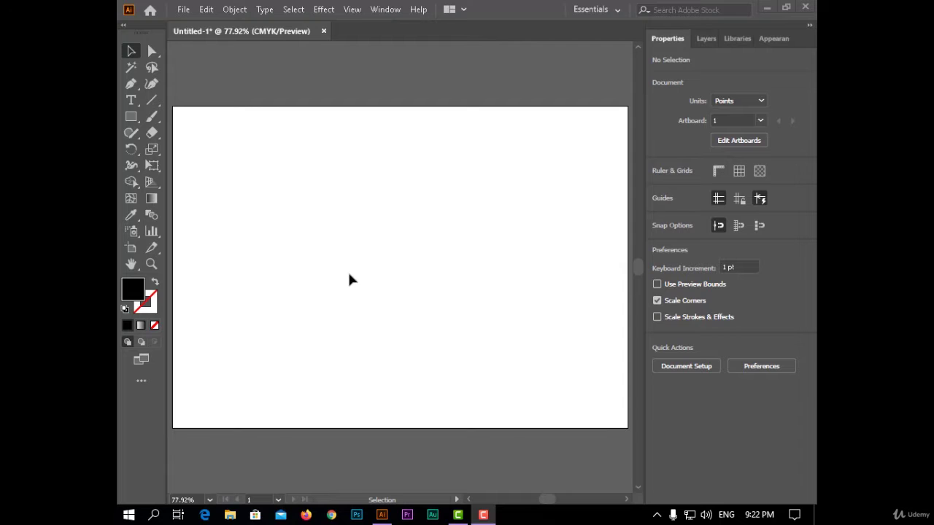
Create an area text frame about 458 by 249 pt in the artboard's upper middle, keeping the placeholder text.
click(130, 100)
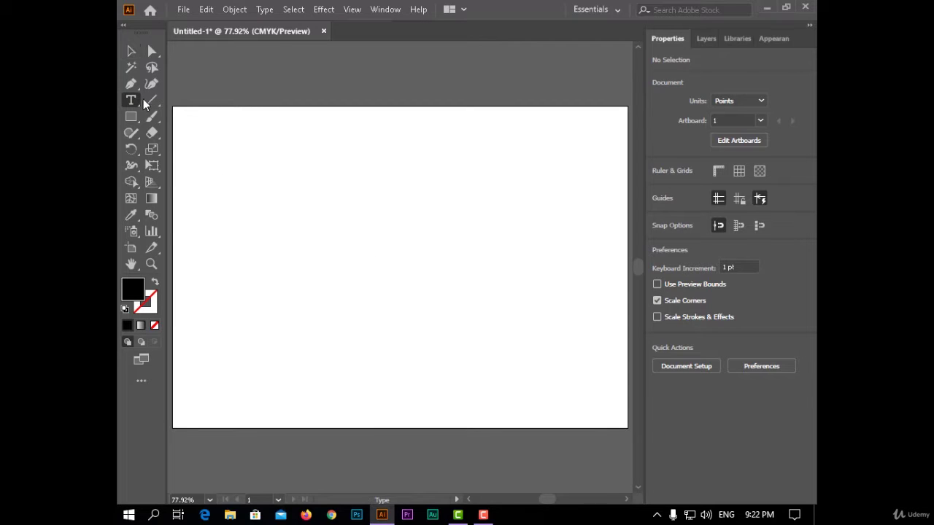
drag(294, 165, 543, 303)
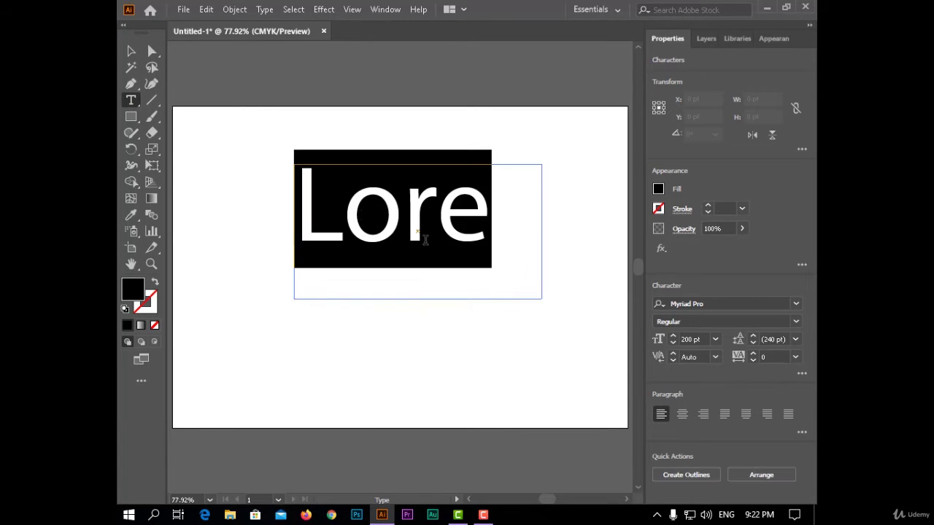
key(Escape)
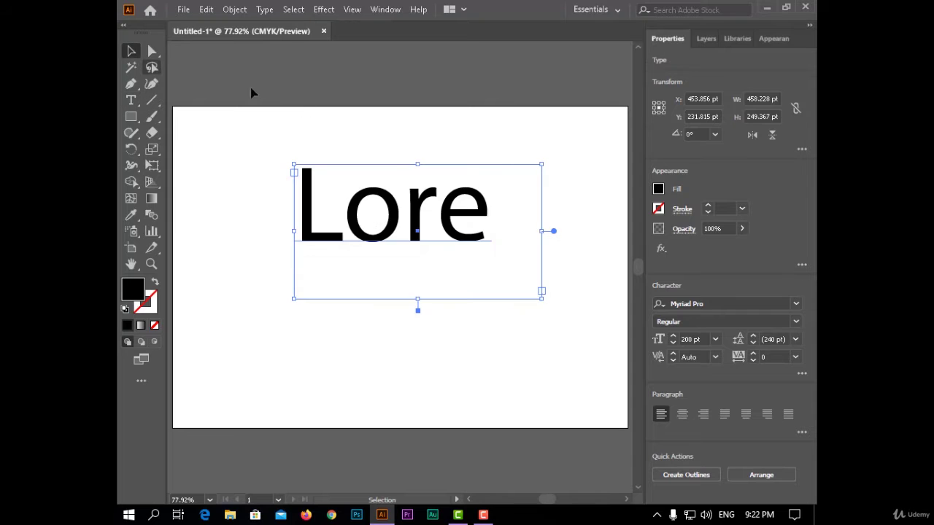
Try an orange 6 pt stroke on the text and bring the stroke weight back to 0 pt.
click(658, 209)
click(636, 259)
click(708, 207)
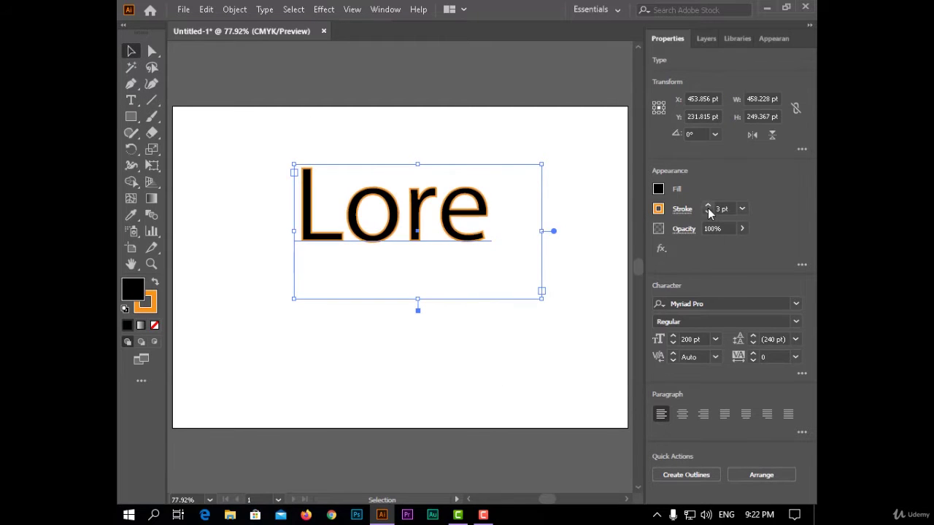
click(707, 207)
click(707, 207)
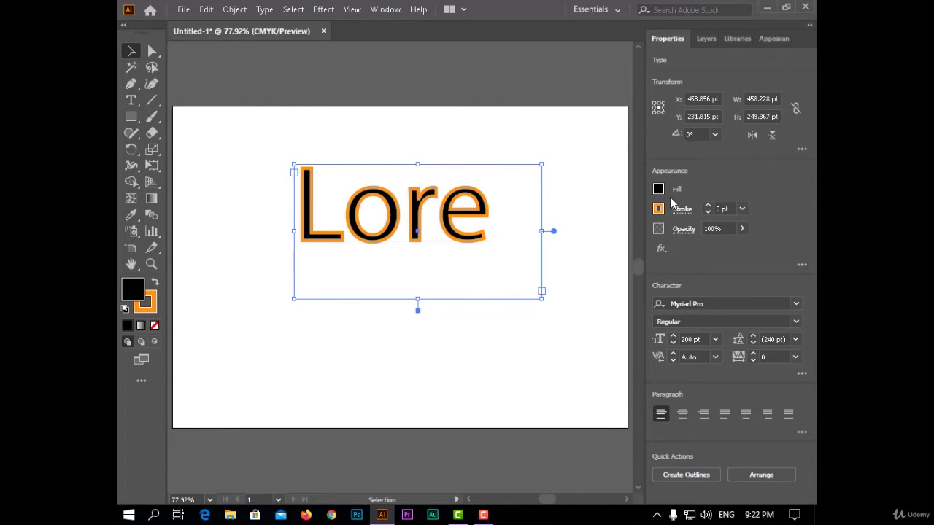
click(708, 211)
click(708, 212)
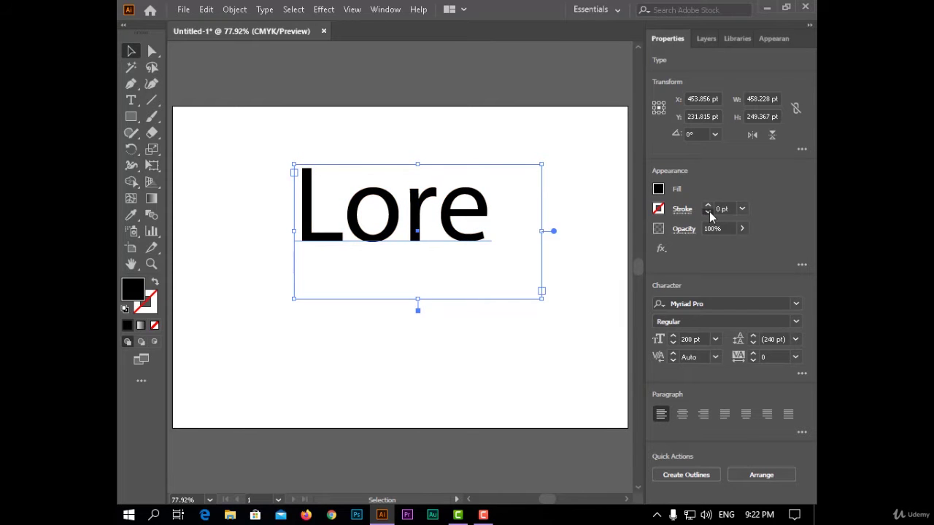
Move the text frame slightly down on the artboard and start the Offset Path effect on it with the preview enabled.
drag(313, 201, 308, 225)
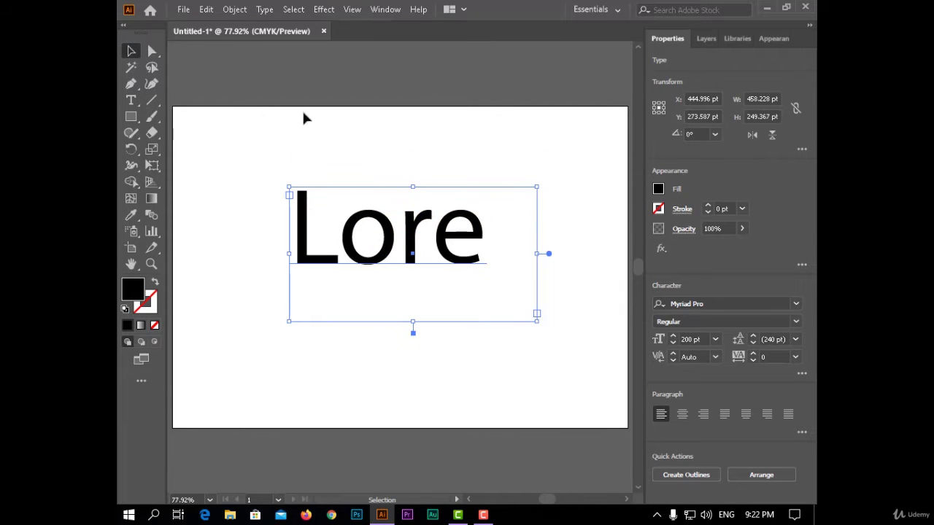
click(323, 9)
mouse_move(432, 133)
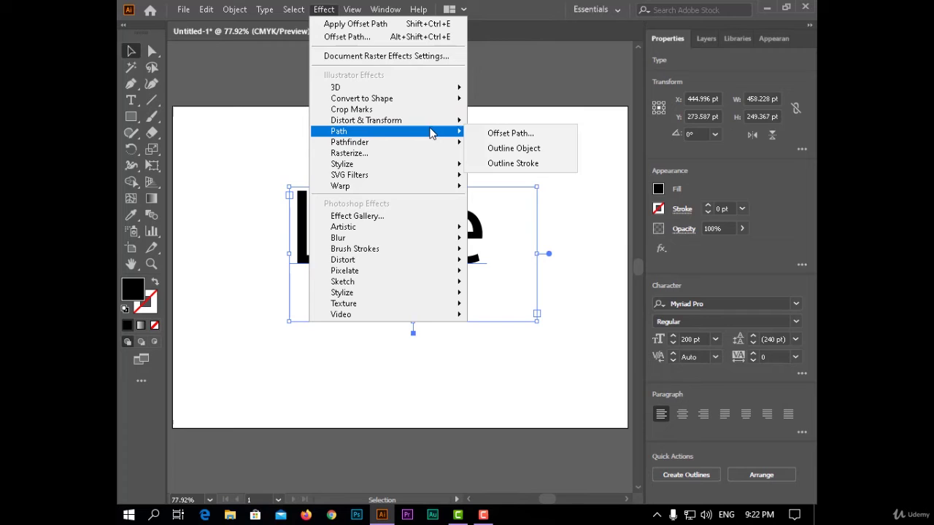
click(495, 134)
click(600, 187)
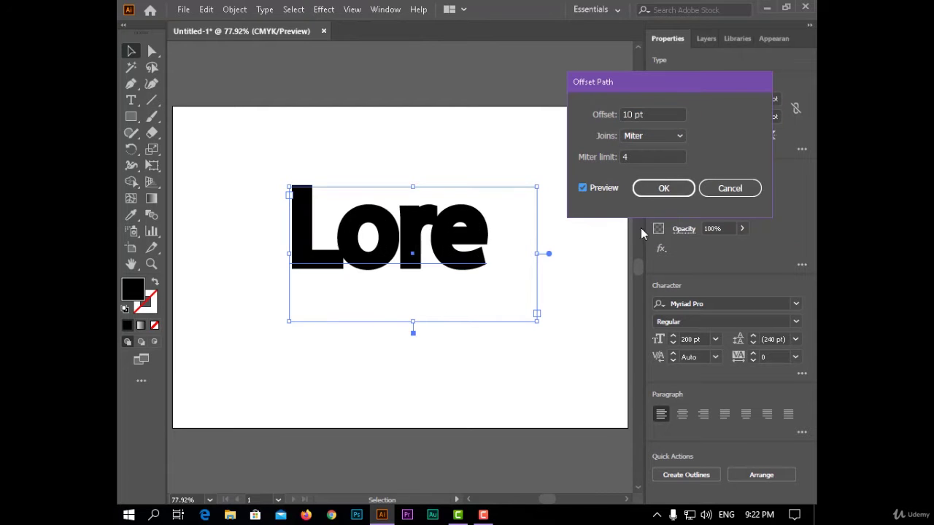
Preview smaller and negative offsets down to -3 pt on the text, and settle on an offset of 3 pt.
click(662, 115)
key(Down)
key(Down)
key(Down)
key(Down)
key(Down)
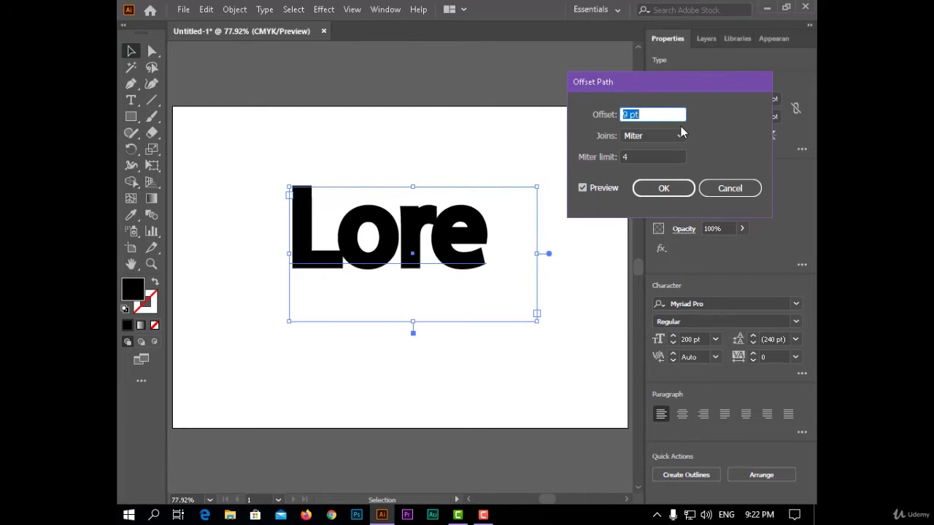
key(Down)
key(Down)
key(Down)
key(Down)
key(Down)
key(Down)
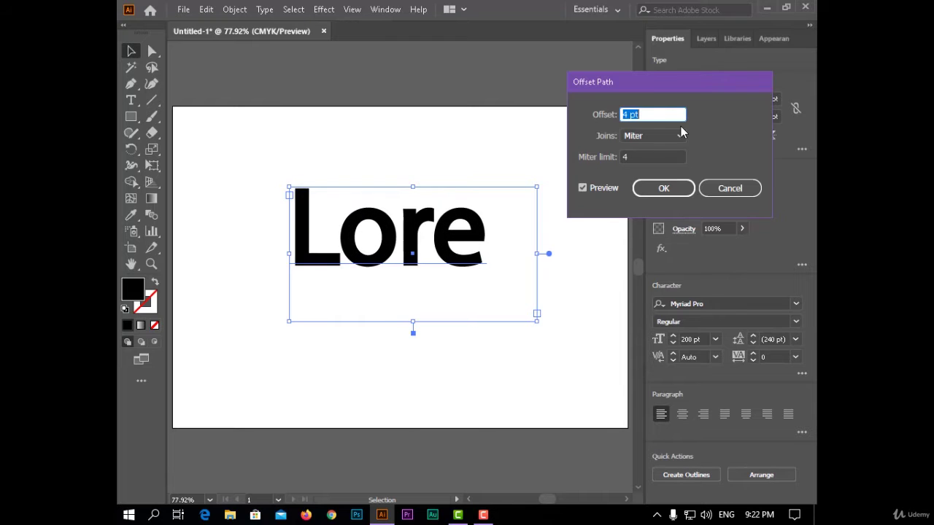
key(Up)
key(Up)
key(Up)
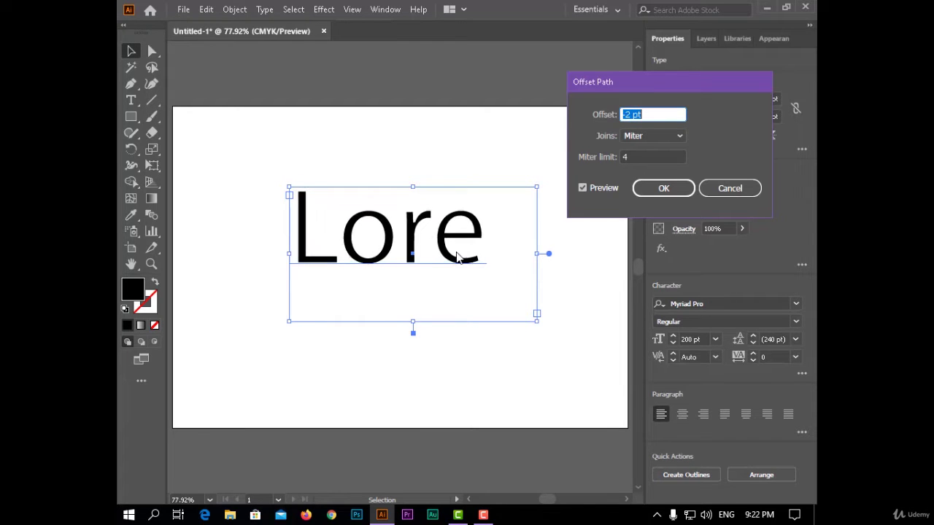
key(Up)
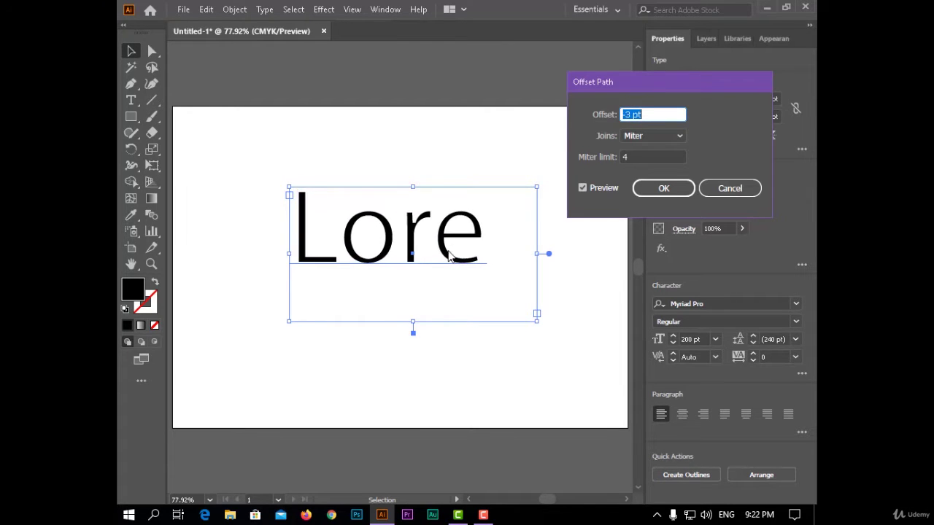
Compare Round joins with Bevel joins for the offset, keep Bevel and apply the effect.
click(661, 139)
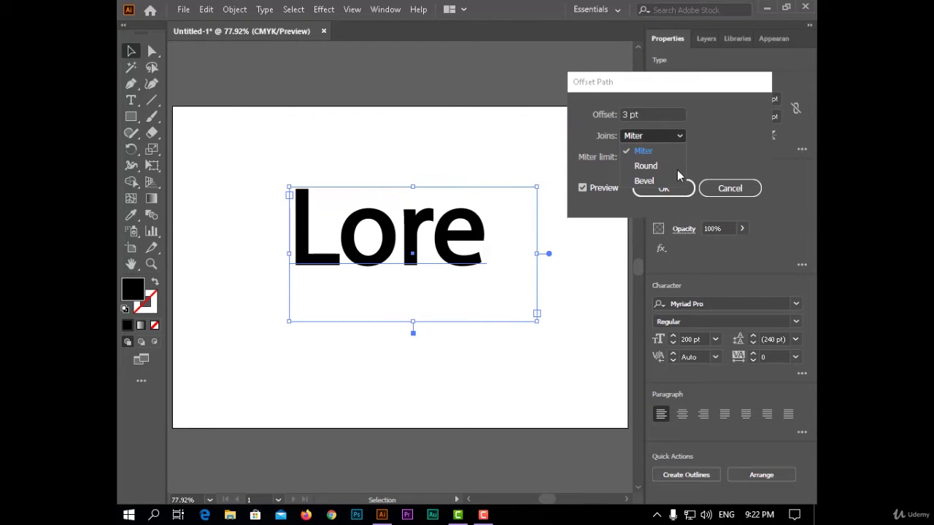
click(665, 166)
click(638, 144)
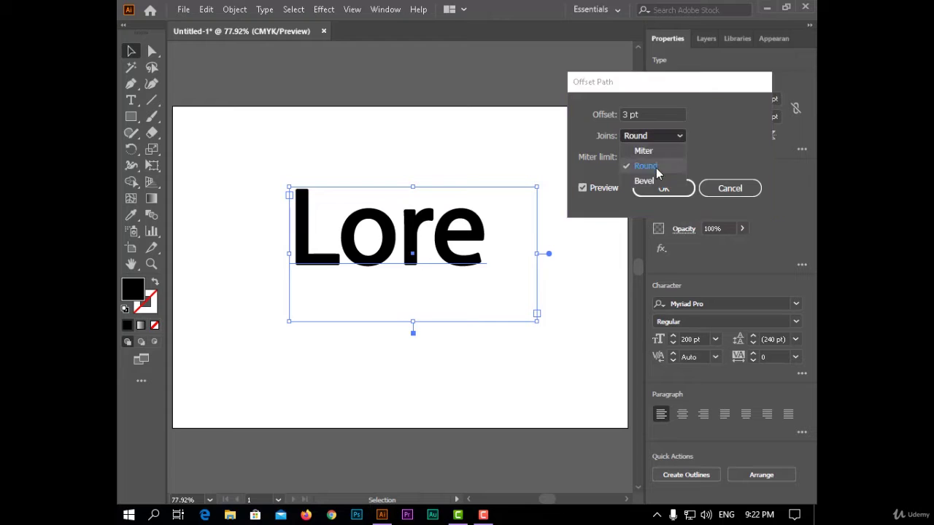
click(649, 180)
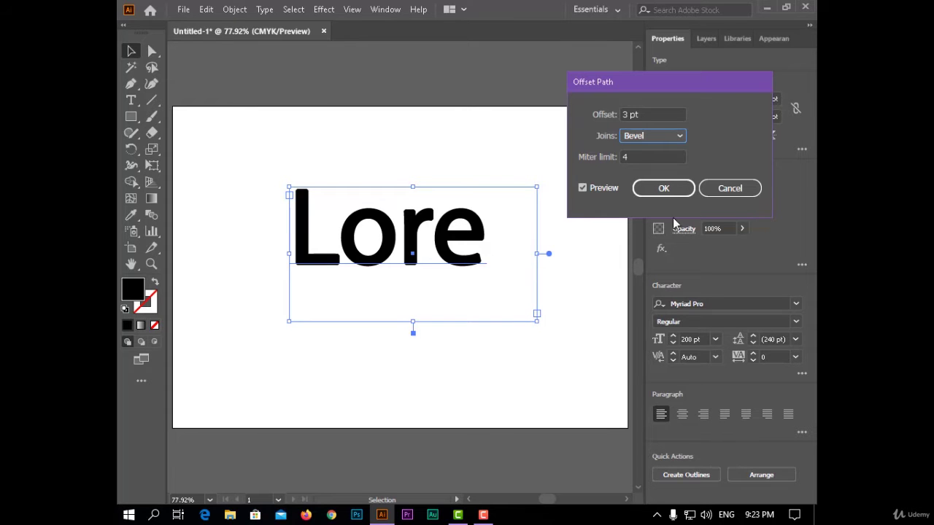
click(663, 188)
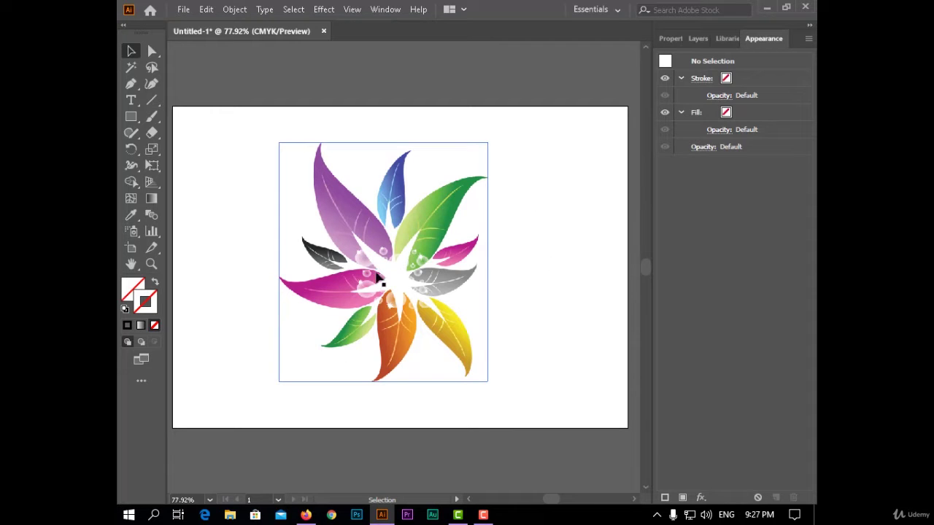
Add a new stroke to the flower image and apply the Outline Object effect to that stroke.
click(400, 266)
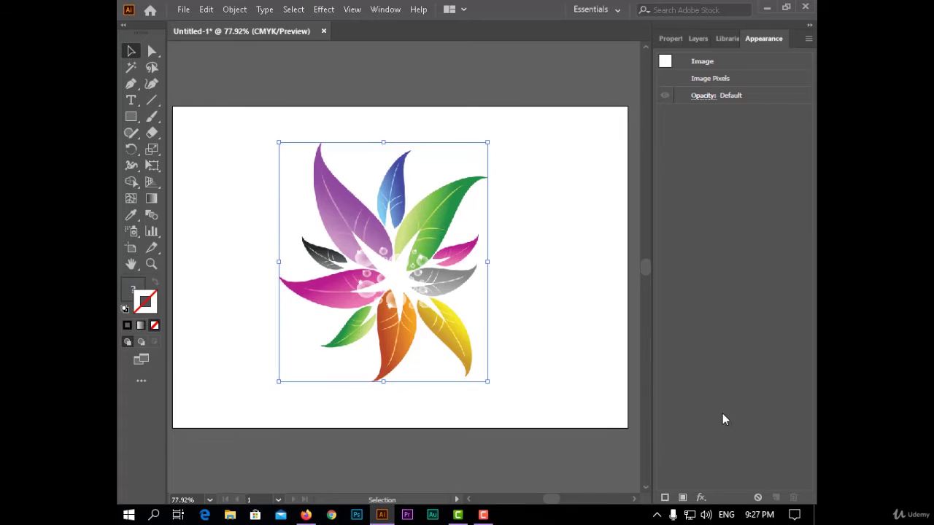
click(664, 498)
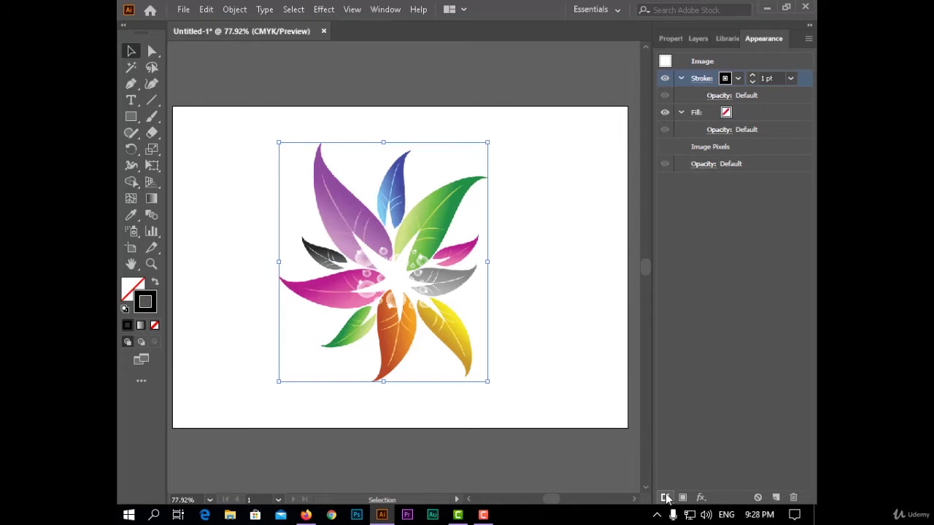
click(702, 498)
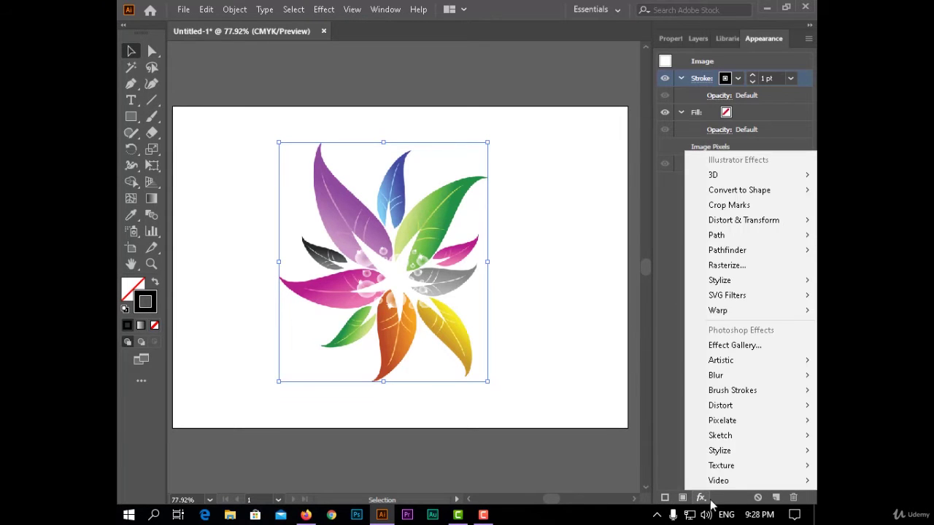
mouse_move(751, 234)
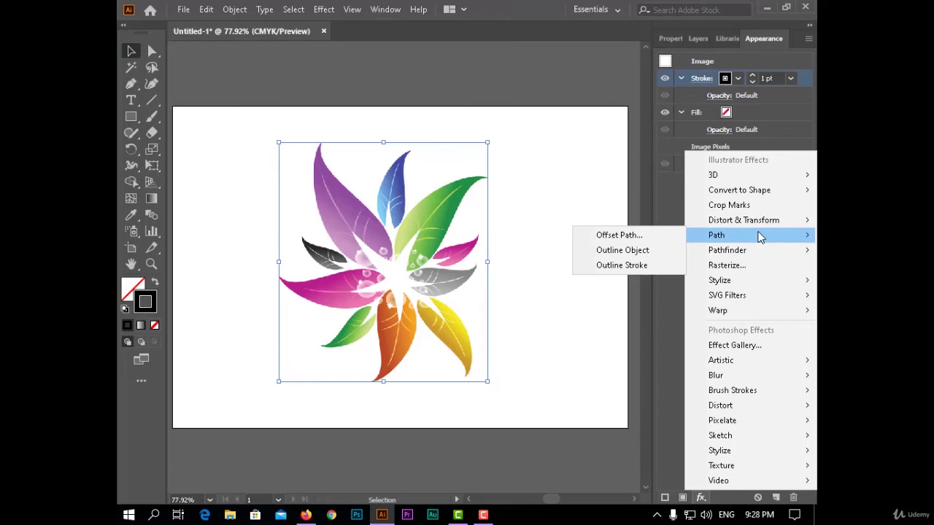
click(631, 250)
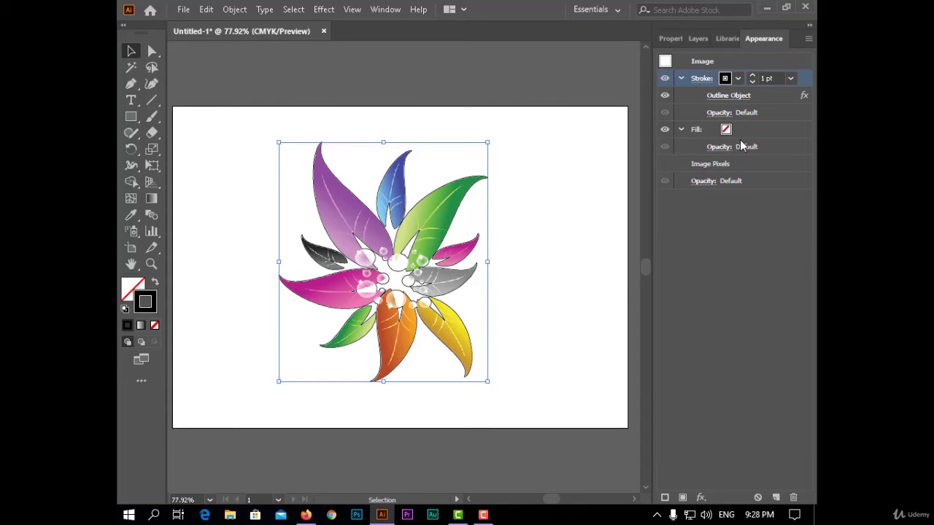
Set the weight of the flower image's outline stroke to 3 pt.
click(752, 78)
click(753, 77)
click(753, 77)
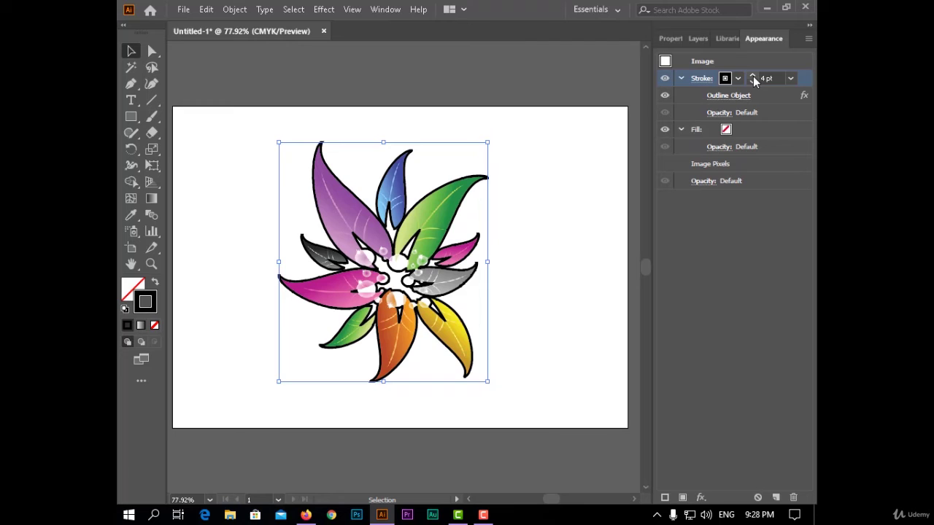
click(752, 81)
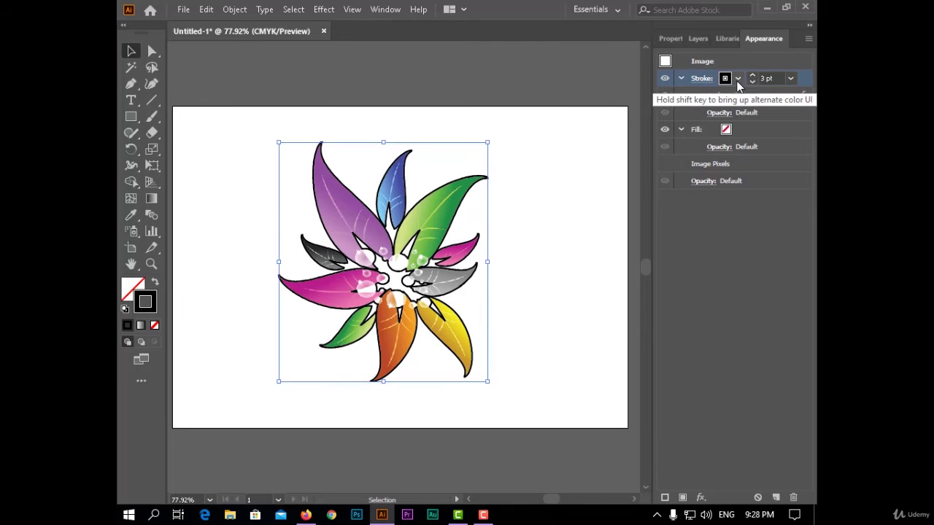
Try orange on the flower's outline stroke and settle on a dark red swatch.
click(738, 82)
click(717, 102)
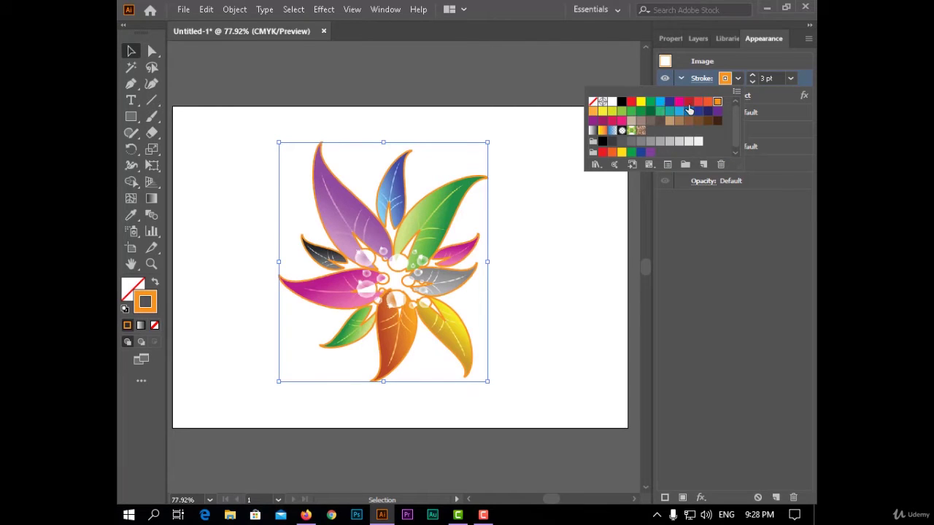
click(688, 102)
click(735, 275)
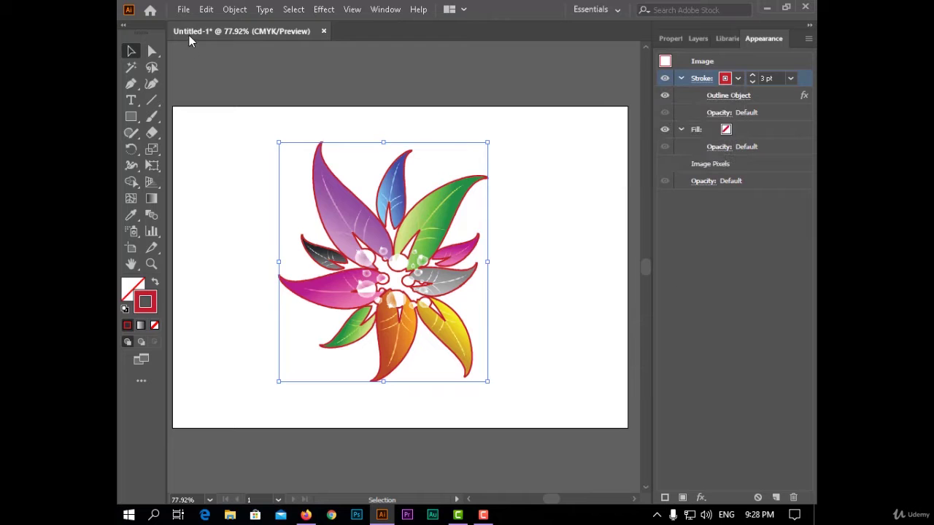
Expand the flower image's appearance and ungroup the resulting artwork.
click(234, 9)
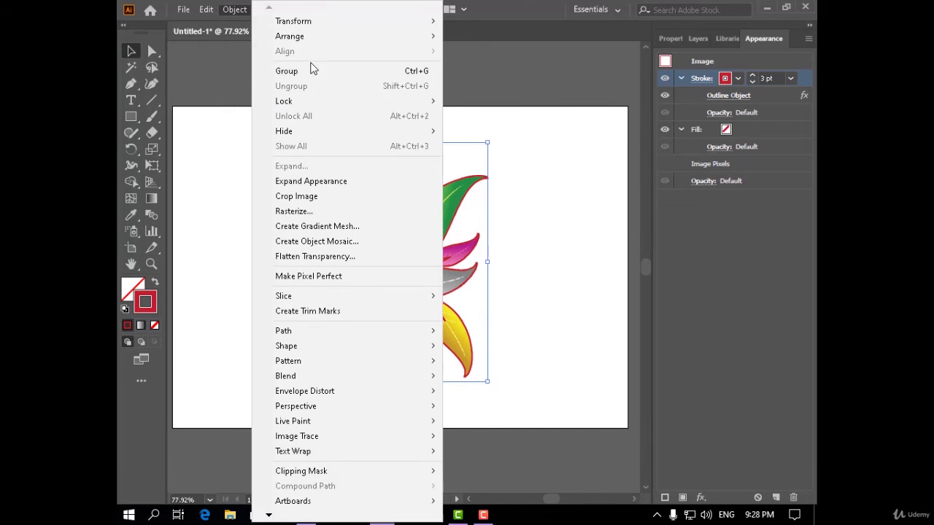
click(409, 184)
right_click(388, 196)
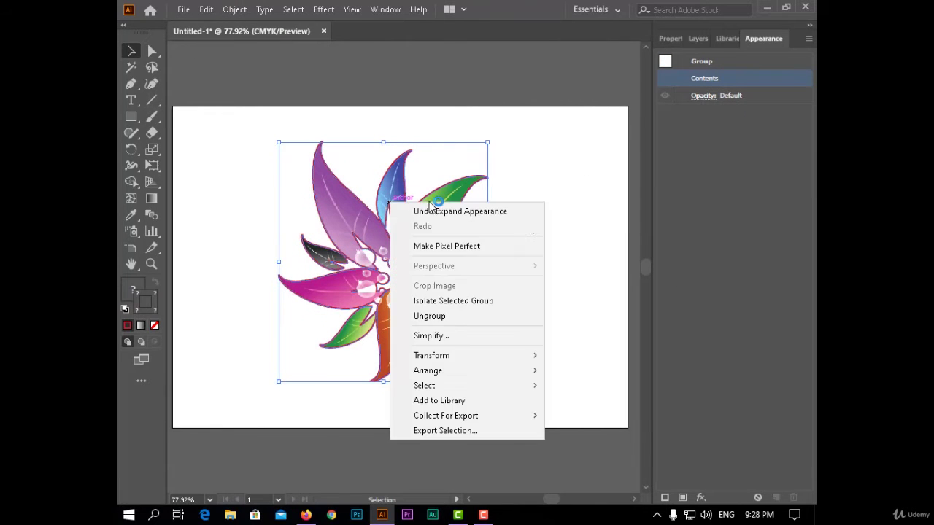
click(519, 316)
click(580, 255)
Delete the original flower image from the ungrouped artwork.
click(469, 225)
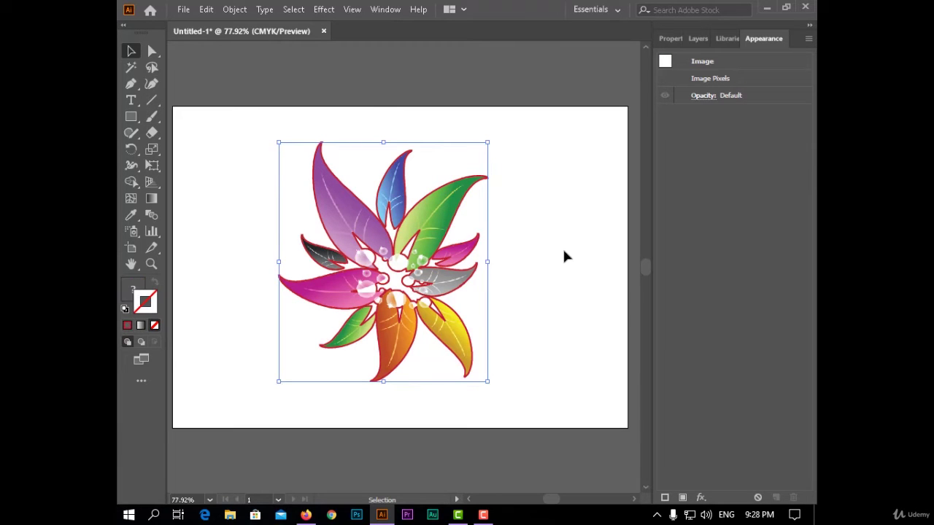
key(Delete)
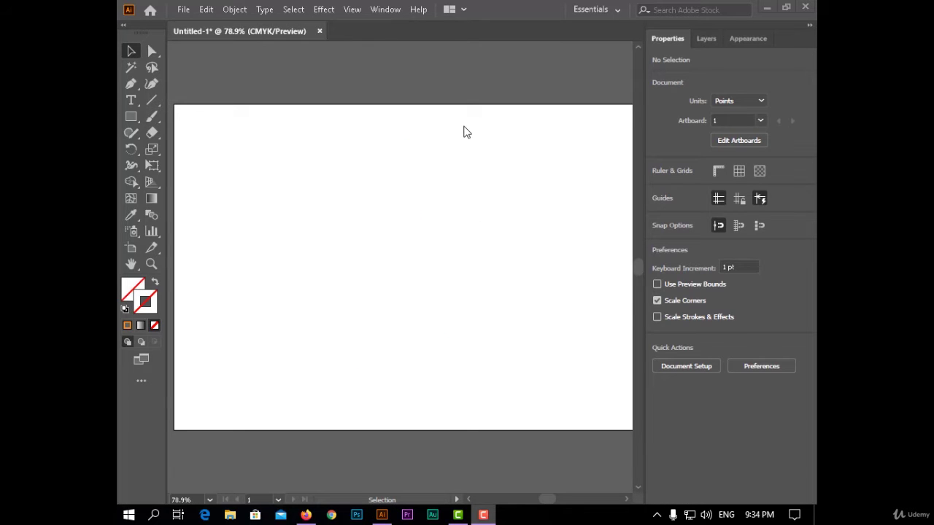
click(325, 11)
mouse_move(460, 148)
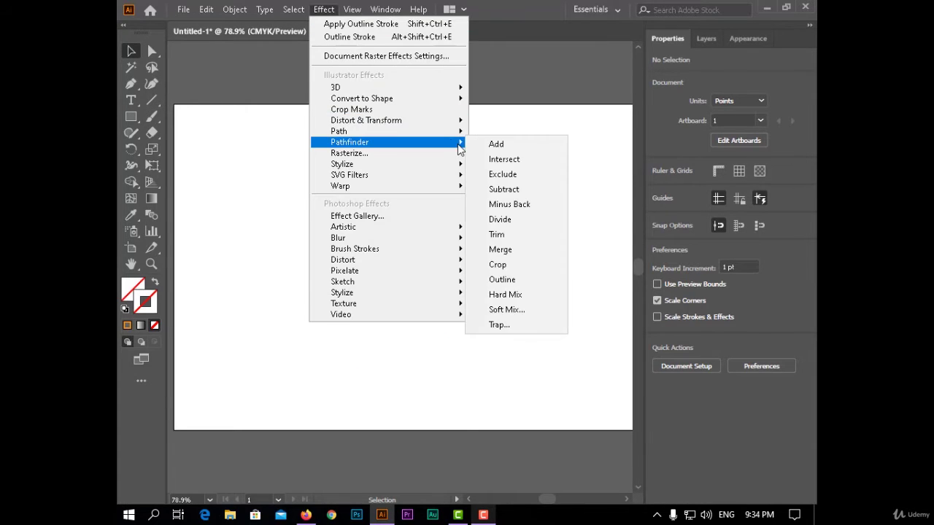
click(519, 201)
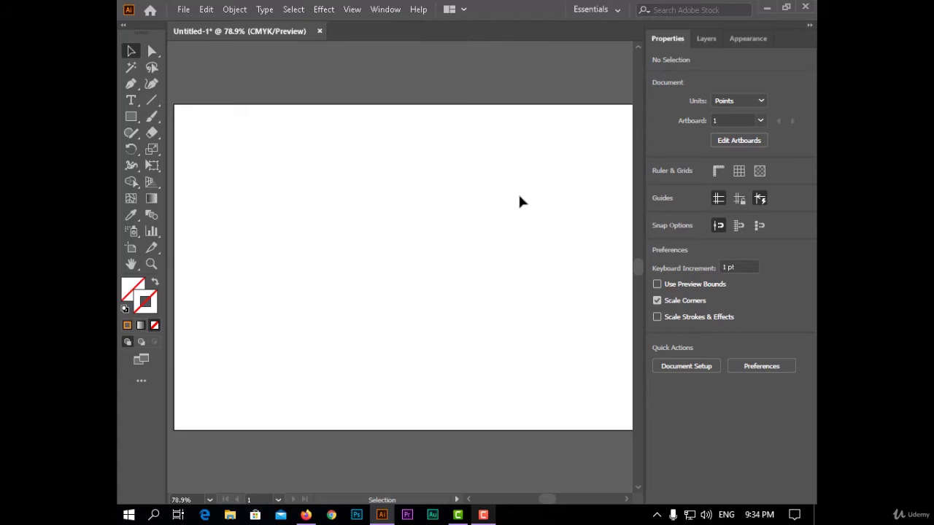
Draw a nearly horizontal line about 500 pt wide across the middle of the artboard.
click(151, 99)
drag(265, 241, 538, 245)
click(131, 51)
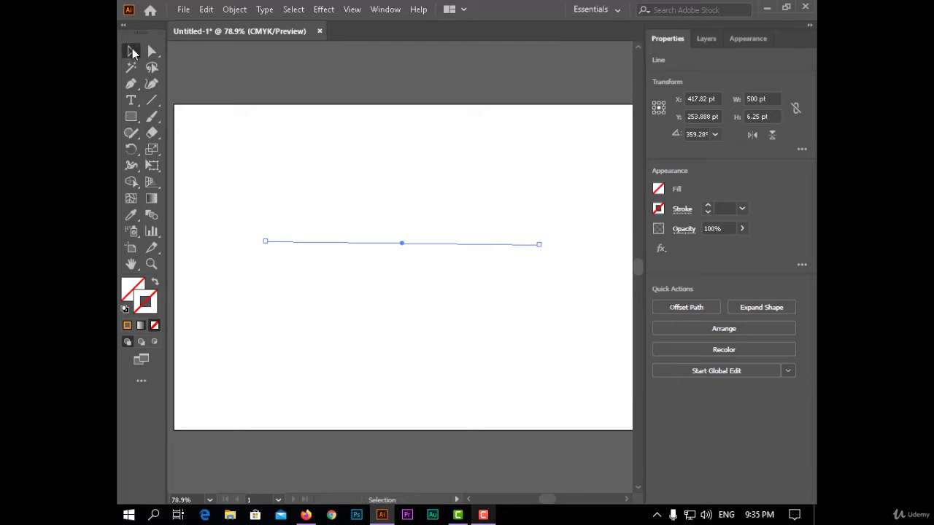
Give the line an orange stroke with a weight of 31 pt.
click(659, 208)
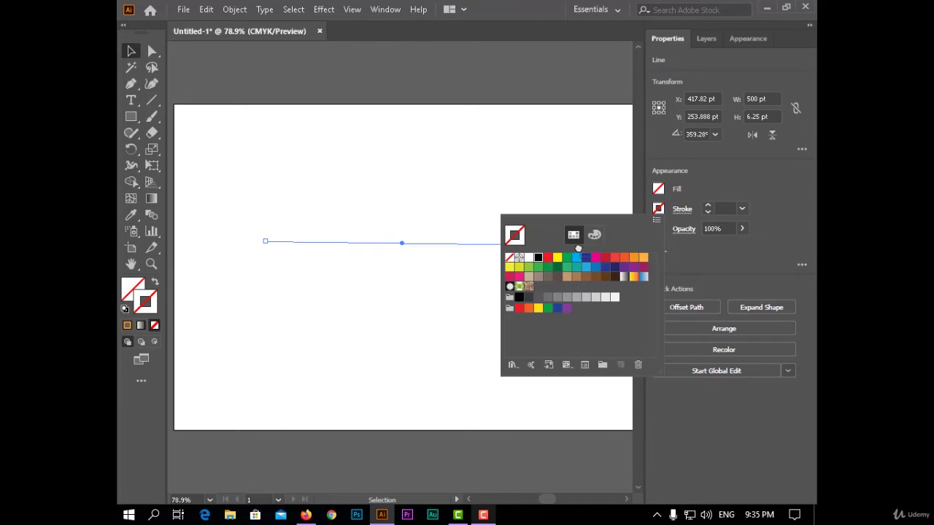
click(707, 209)
click(708, 207)
drag(707, 209, 710, 207)
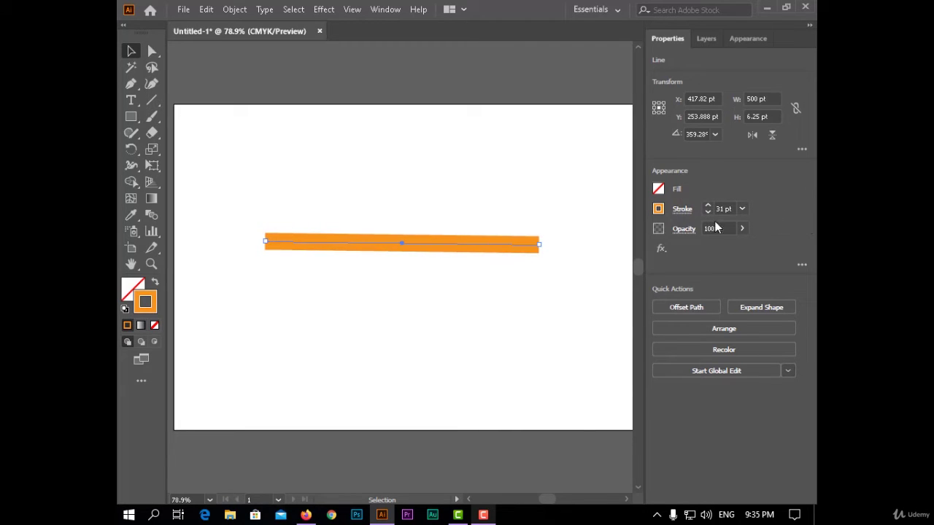
Add a second stroke to the line's appearance and color it dark red.
click(748, 40)
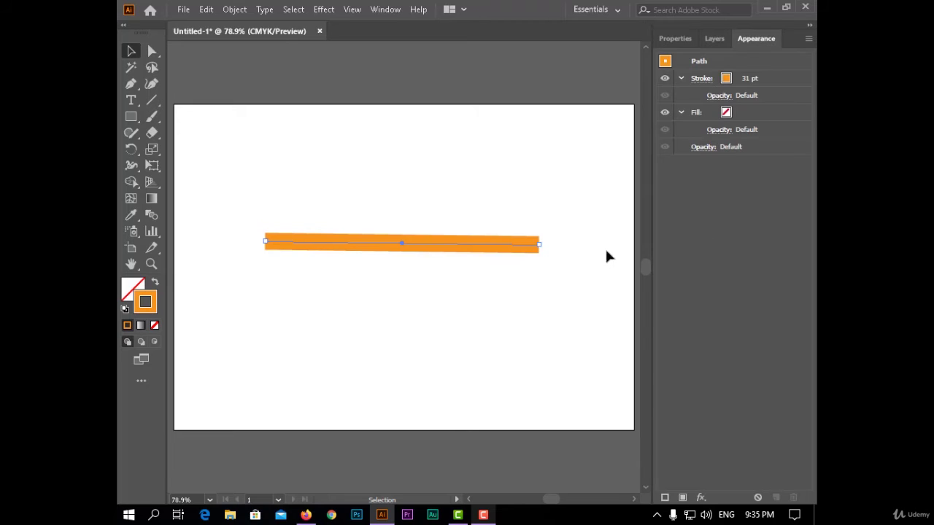
click(665, 498)
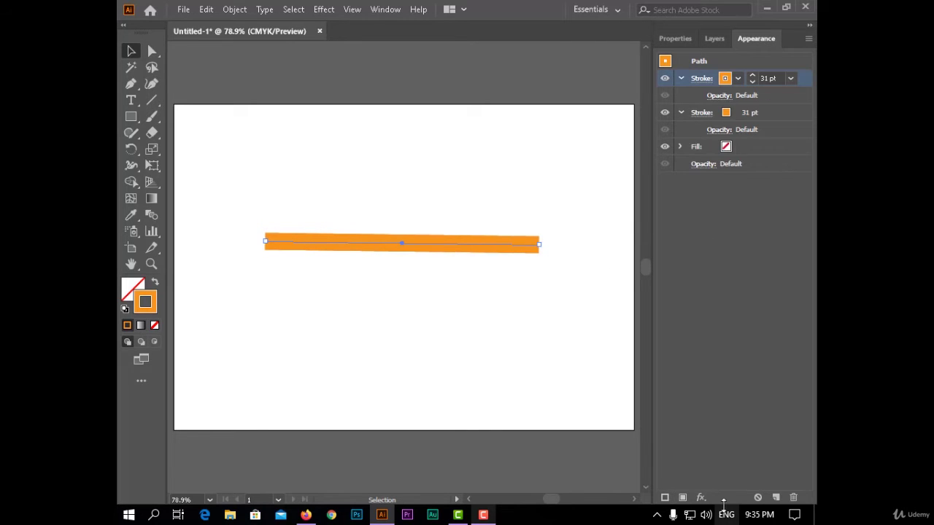
click(738, 78)
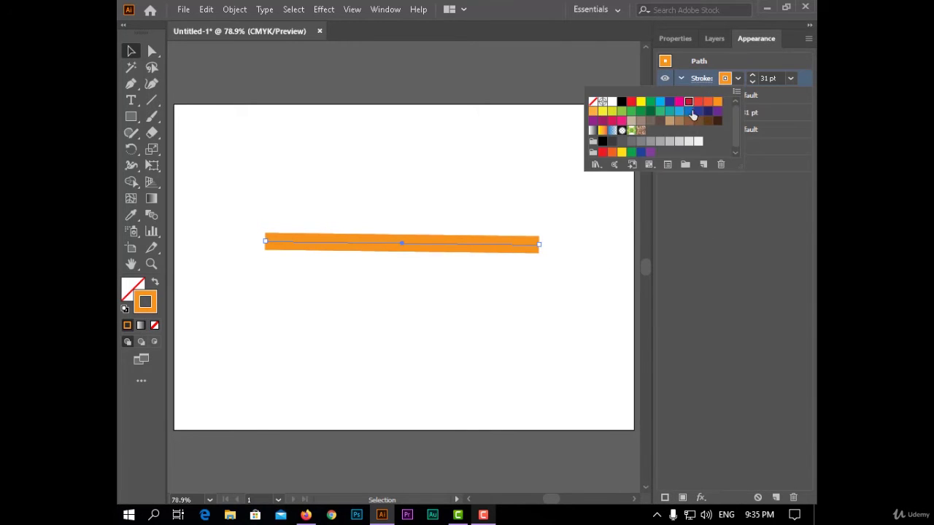
click(688, 102)
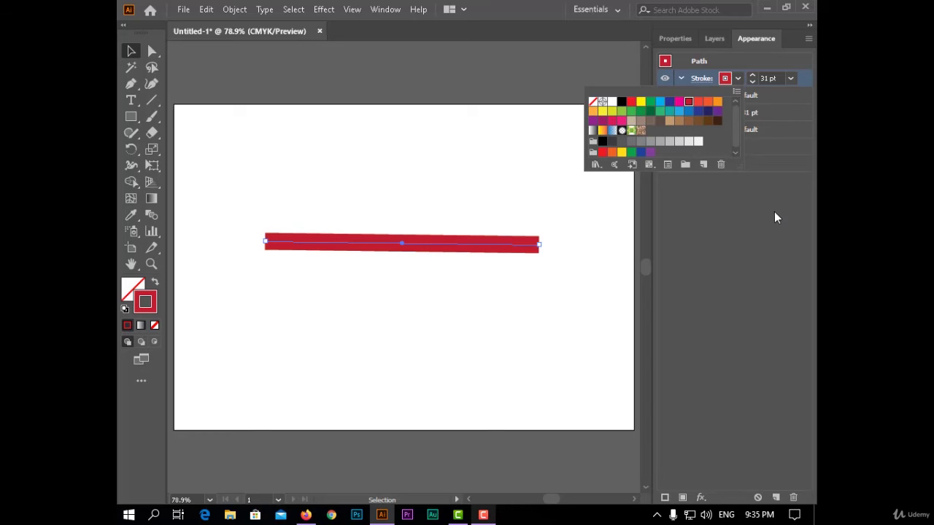
click(713, 83)
Apply the Outline Stroke path effect to the red stroke and reorder it beneath the orange stroke.
click(700, 496)
mouse_move(805, 238)
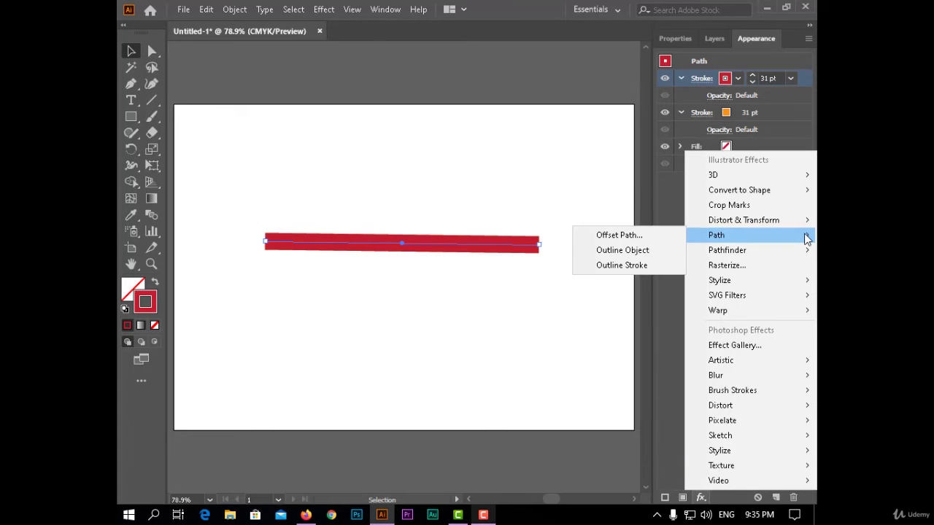
click(650, 267)
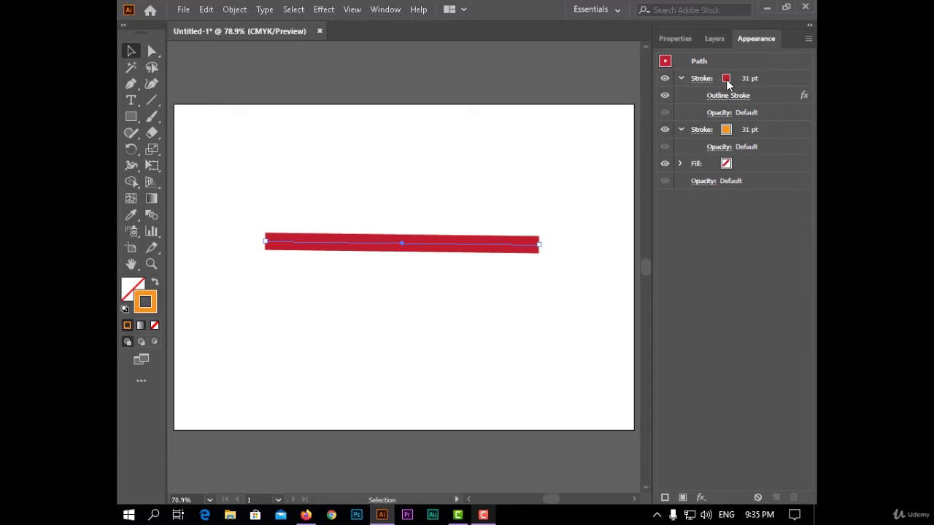
mouse_move(737, 78)
mouse_down()
mouse_move(750, 142)
mouse_move(705, 136)
mouse_move(763, 142)
mouse_move(767, 132)
mouse_move(769, 149)
mouse_up()
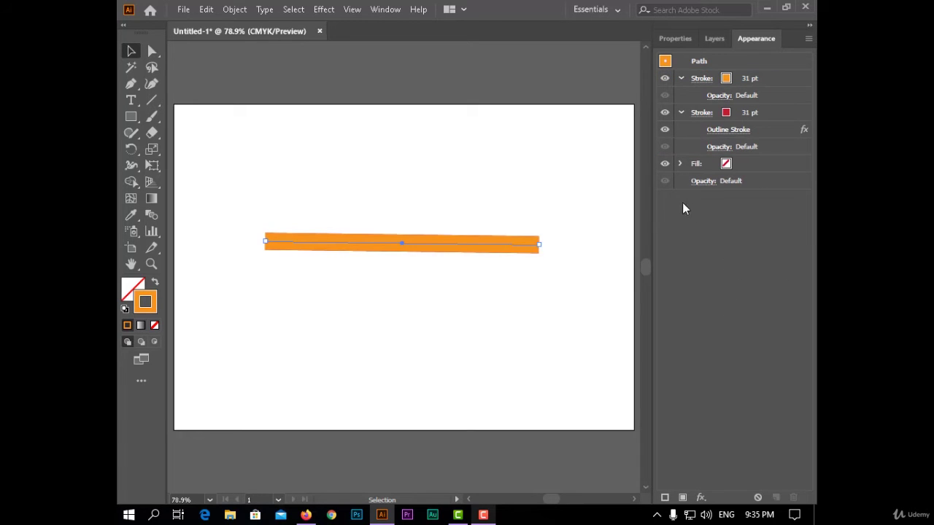
Increase the red stroke's weight to 47 pt so it borders the orange stroke, and deselect the line.
click(763, 110)
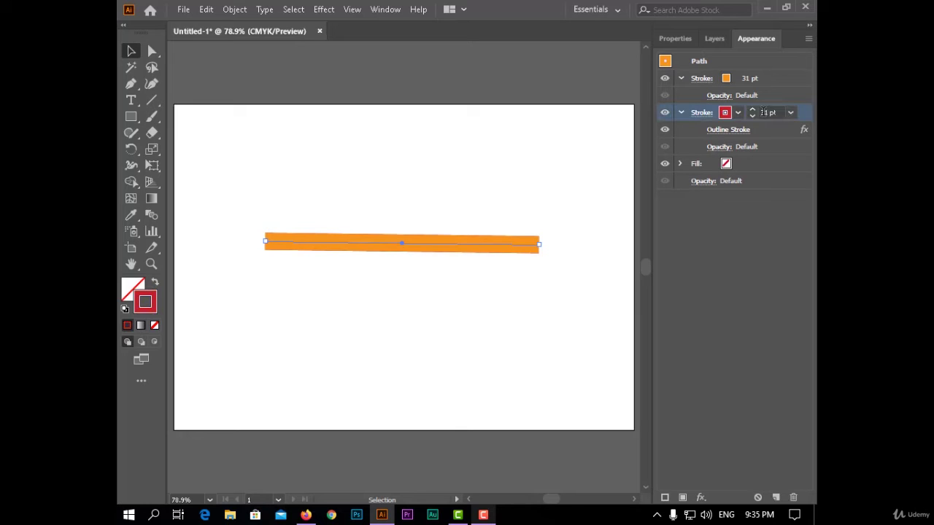
click(754, 110)
click(753, 111)
click(753, 111)
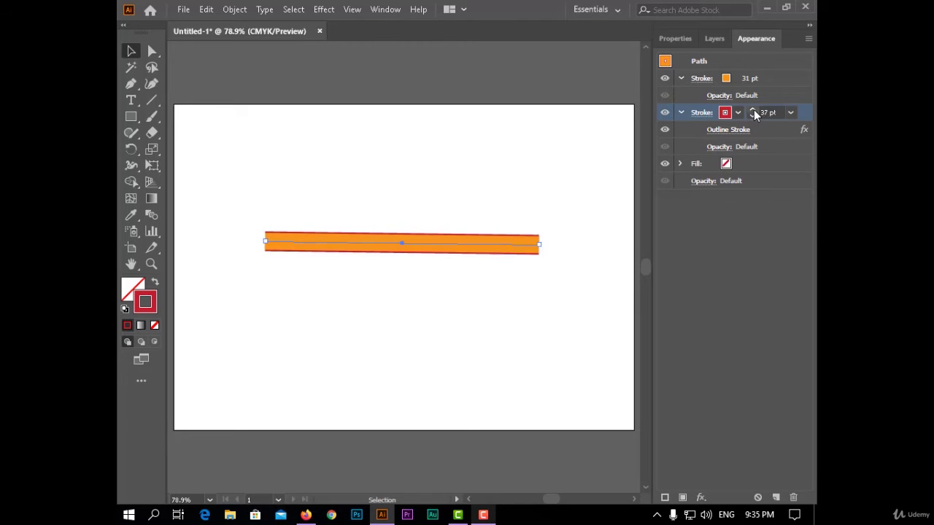
click(753, 112)
click(754, 112)
click(753, 110)
click(753, 110)
click(753, 111)
click(753, 111)
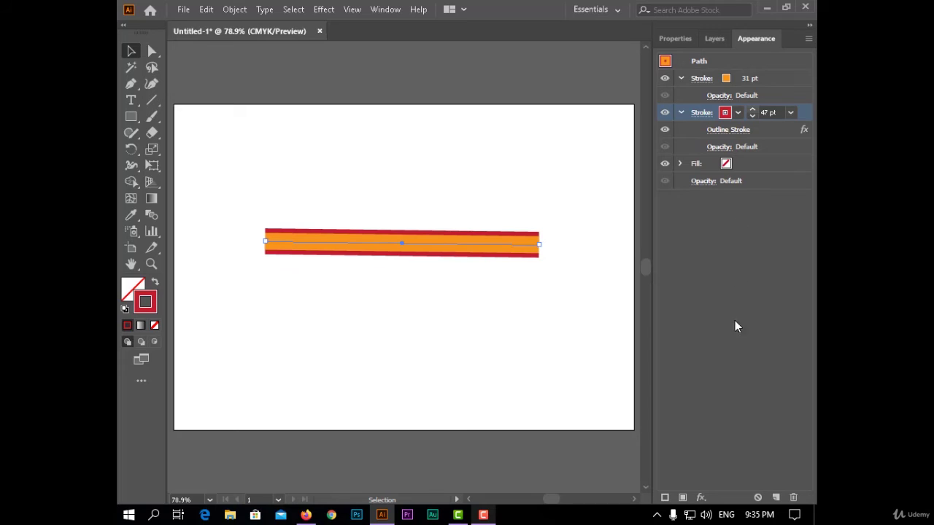
click(576, 347)
scroll(517, 240, up, 2)
scroll(572, 237, up, 3)
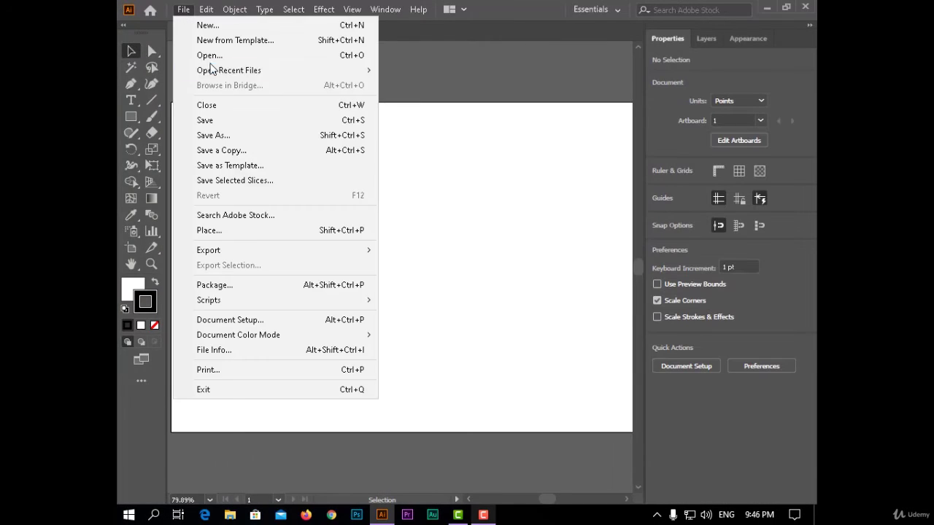
Place the Peugeot logo image at the artboard's upper-left corner and scale it to about 823 × 463 pt.
click(209, 229)
double_click(302, 175)
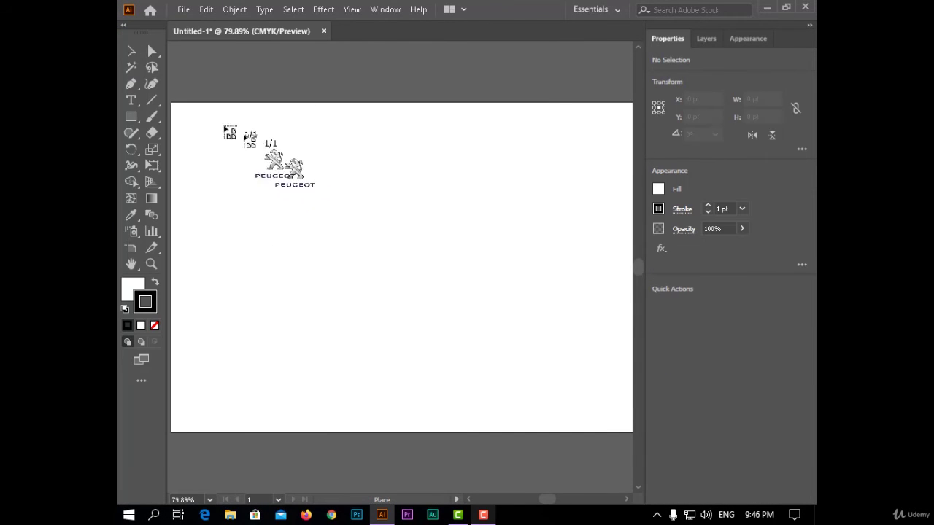
click(171, 106)
scroll(438, 276, down, 5)
drag(606, 363, 496, 293)
key(ctrl+0)
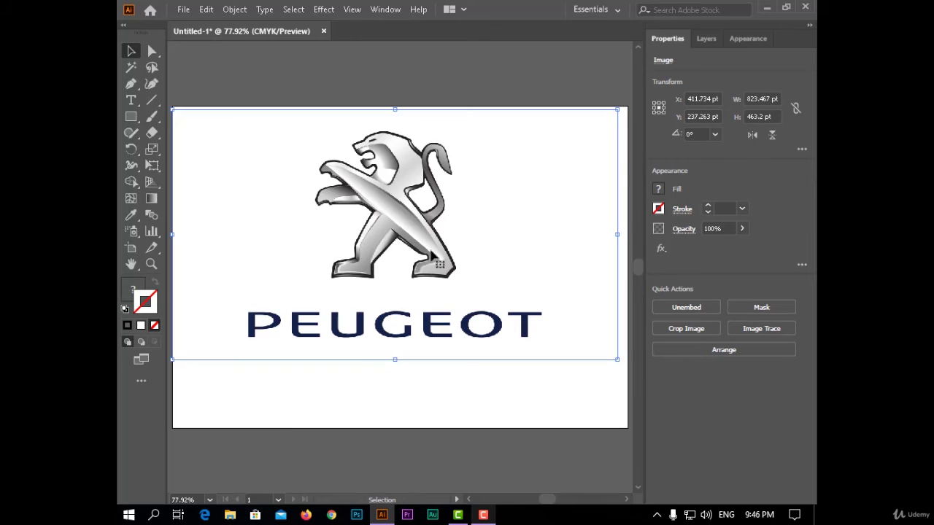
Crop the logo image to just the lion, about 299 × 337 pt, and move it to the artboard's center.
right_click(360, 211)
click(394, 275)
drag(394, 358, 394, 290)
drag(555, 200, 462, 203)
drag(223, 198, 309, 198)
key(Return)
drag(408, 214, 432, 283)
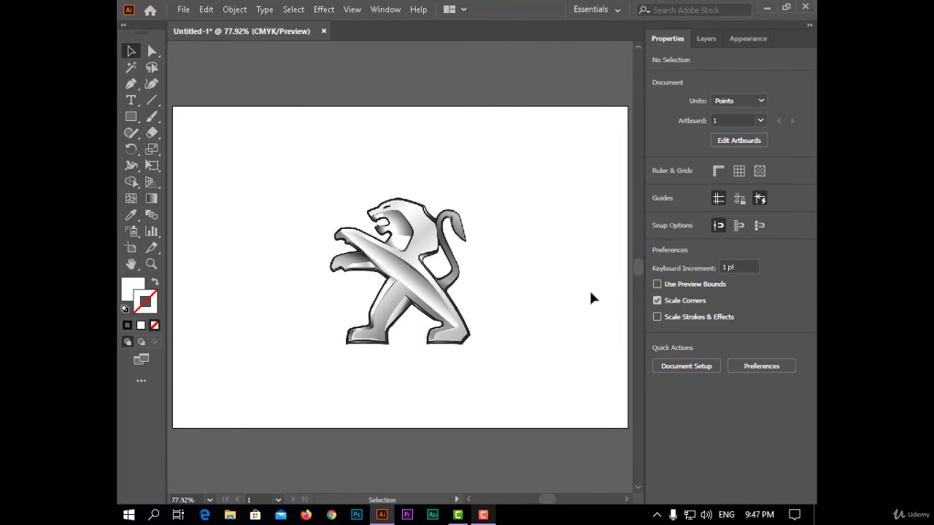
Add a 3 pt black stroke to the lion image and apply the Outline Object path effect to that stroke.
drag(412, 195, 366, 233)
key(ctrl+z)
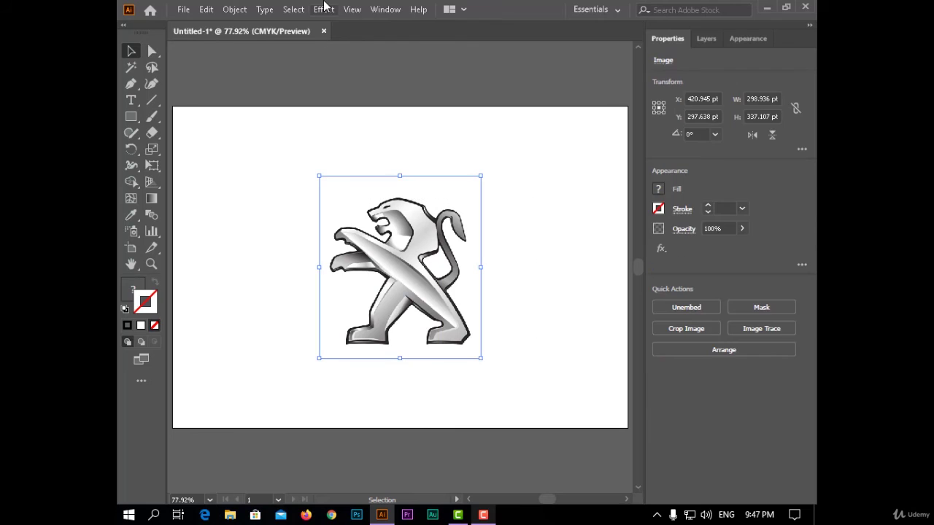
click(747, 38)
click(676, 497)
click(701, 497)
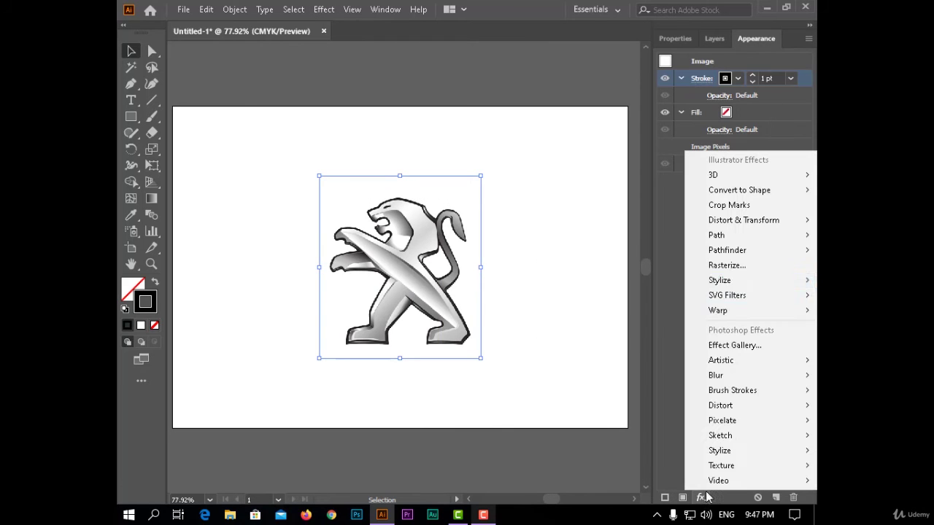
mouse_move(779, 240)
click(664, 253)
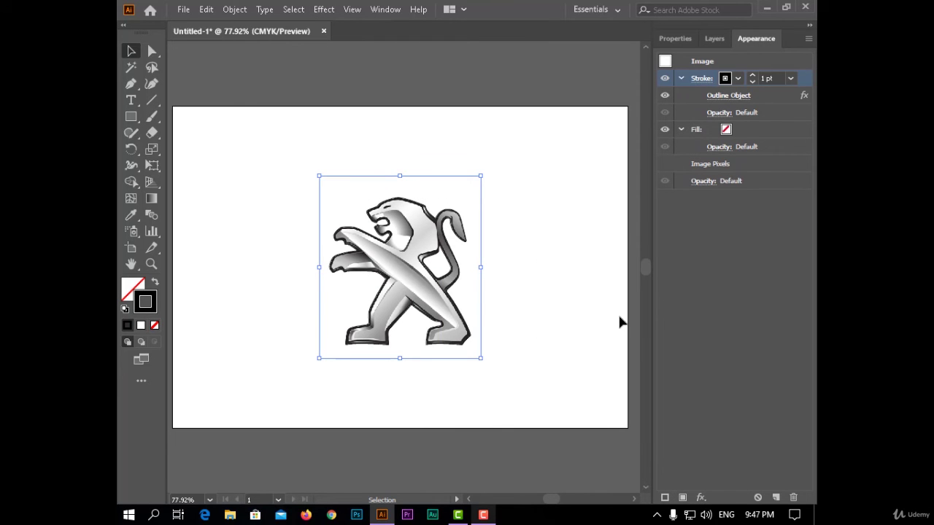
click(752, 75)
click(751, 75)
Expand the lion image's appearance and remove the original image, keeping only the black outline artwork.
right_click(415, 268)
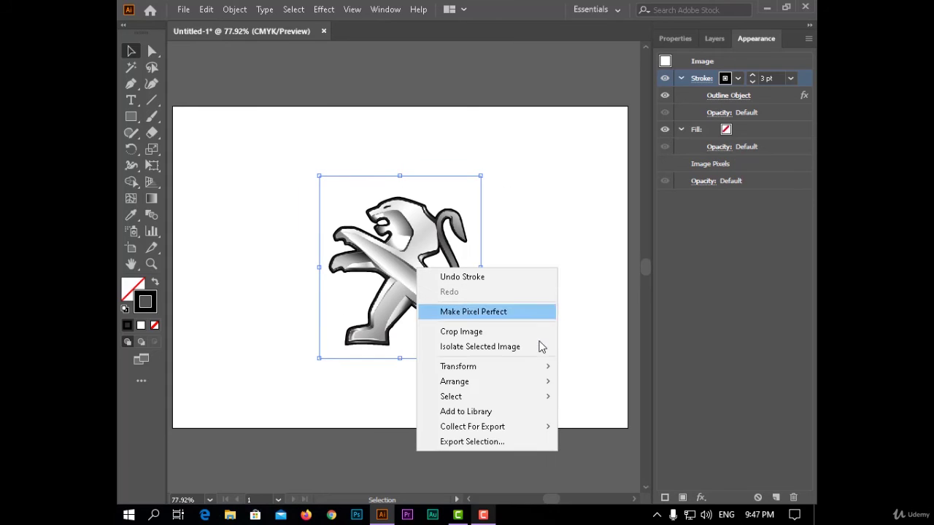
click(234, 10)
click(422, 226)
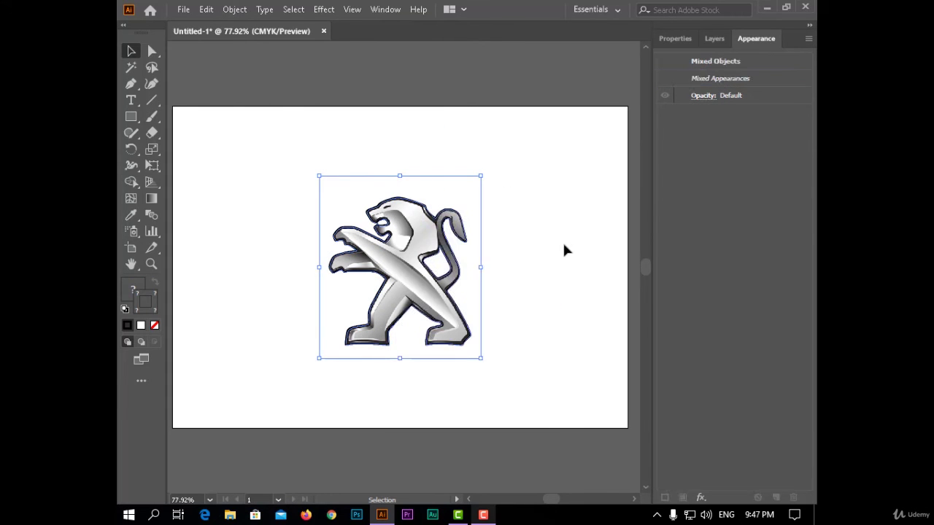
click(563, 250)
key(ctrl+z)
Set up a linear gradient running from white to dark gray.
click(140, 325)
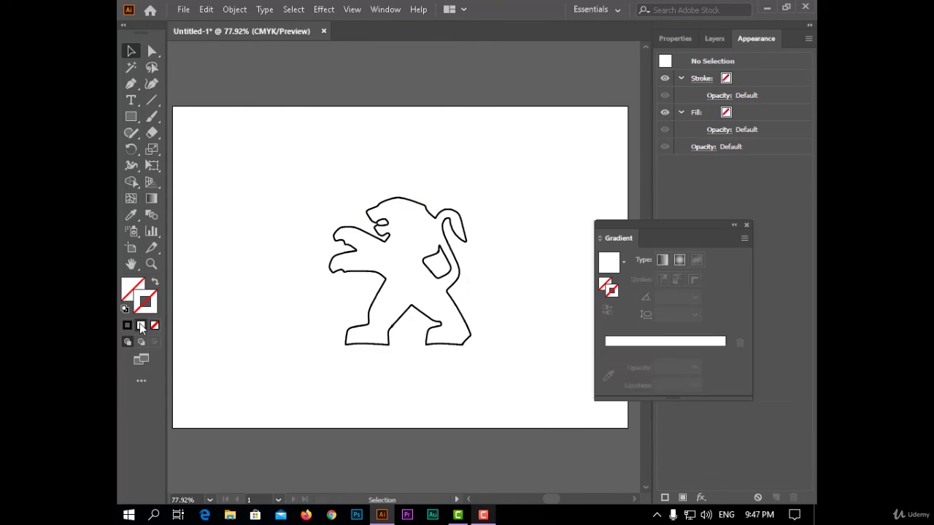
double_click(725, 351)
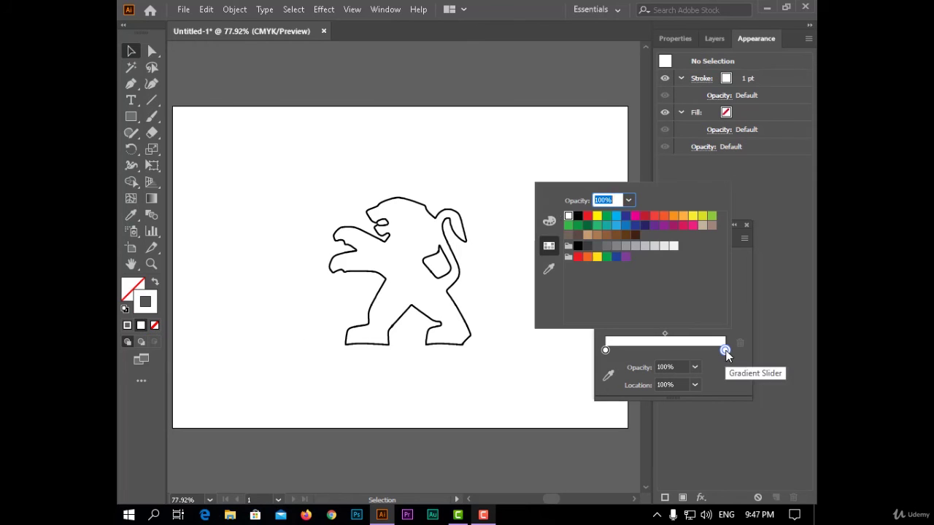
click(596, 250)
click(737, 306)
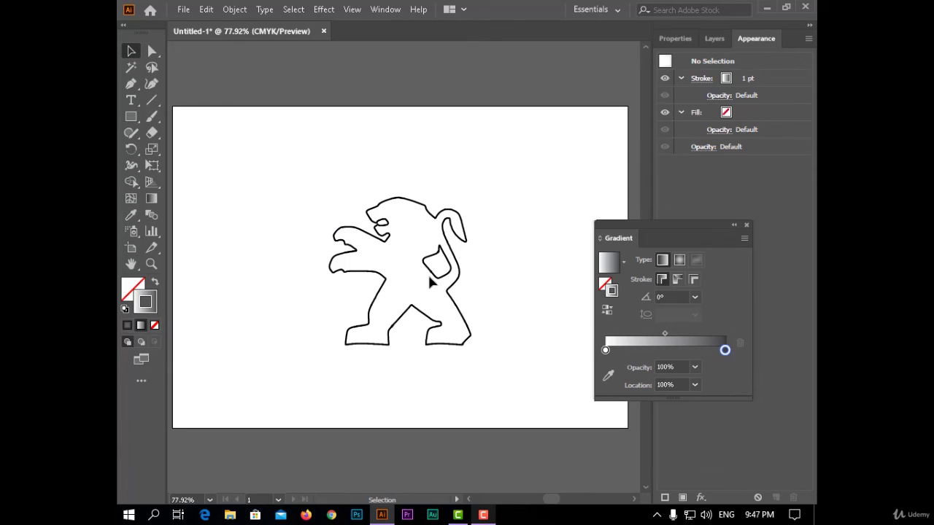
Fill the lion silhouette with the white-to-dark-gray linear gradient, leave it without a stroke, and deselect it.
click(448, 291)
click(153, 283)
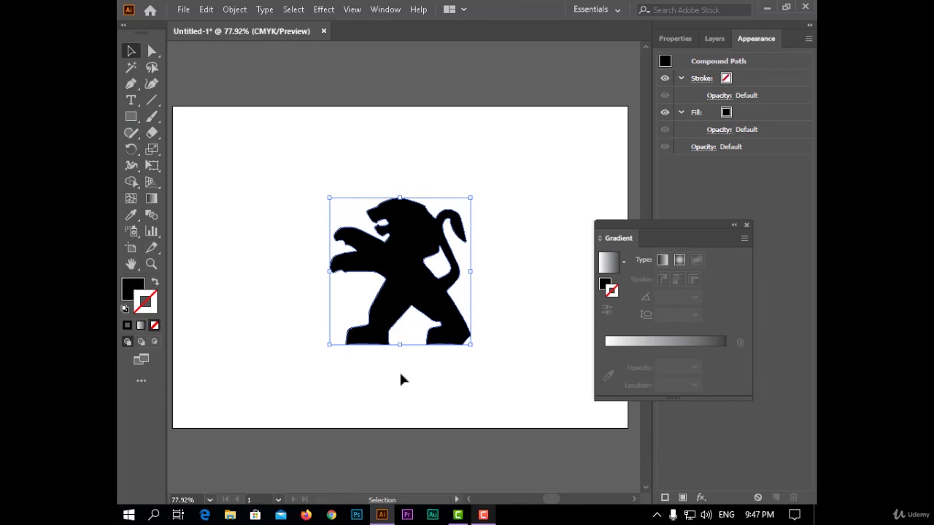
click(677, 262)
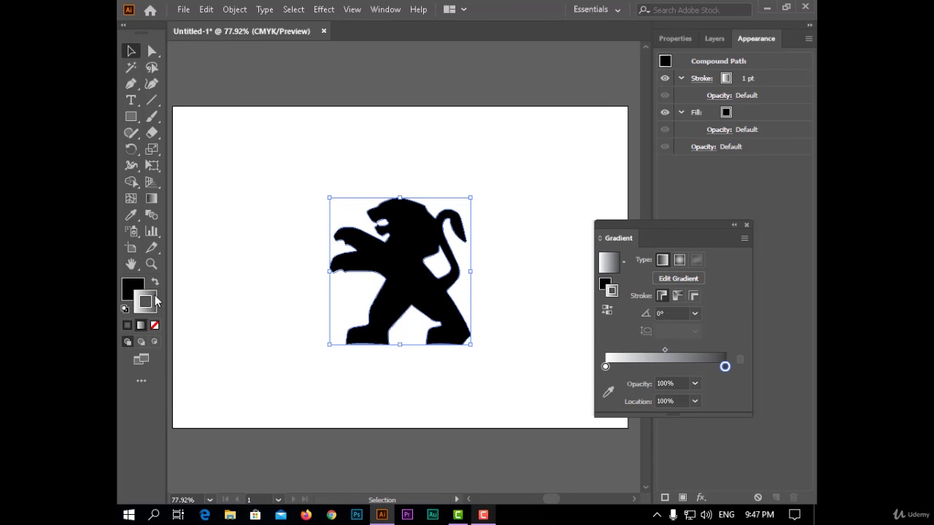
key(shift+x)
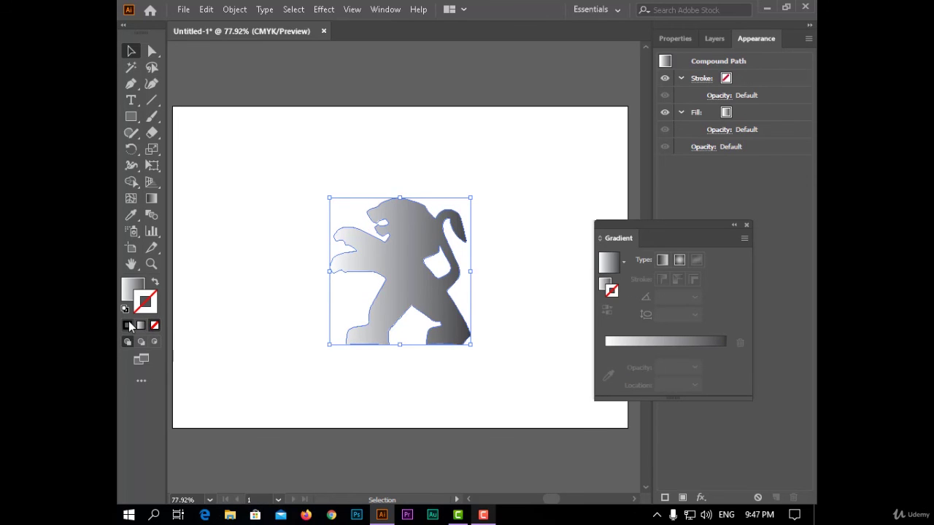
click(746, 225)
click(605, 263)
Draw a rectangle covering the whole artboard from corner to corner.
click(131, 117)
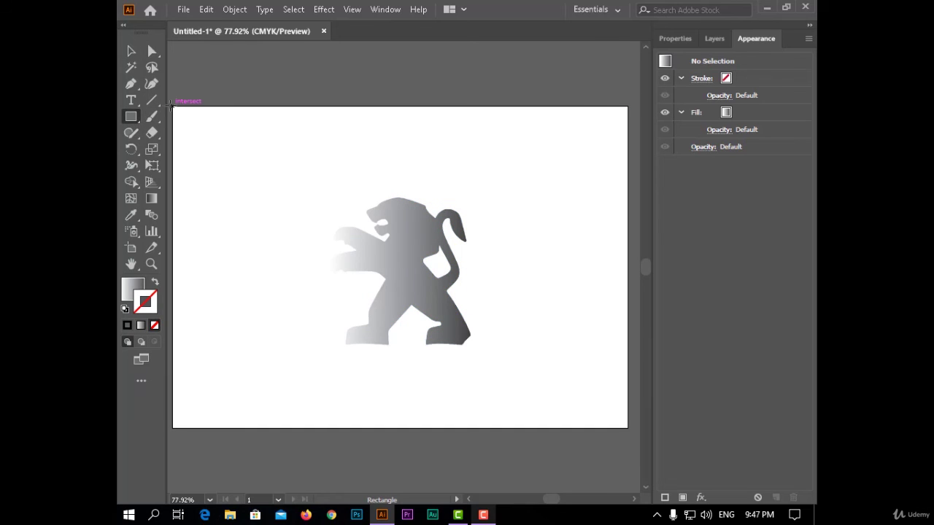
drag(173, 107, 627, 428)
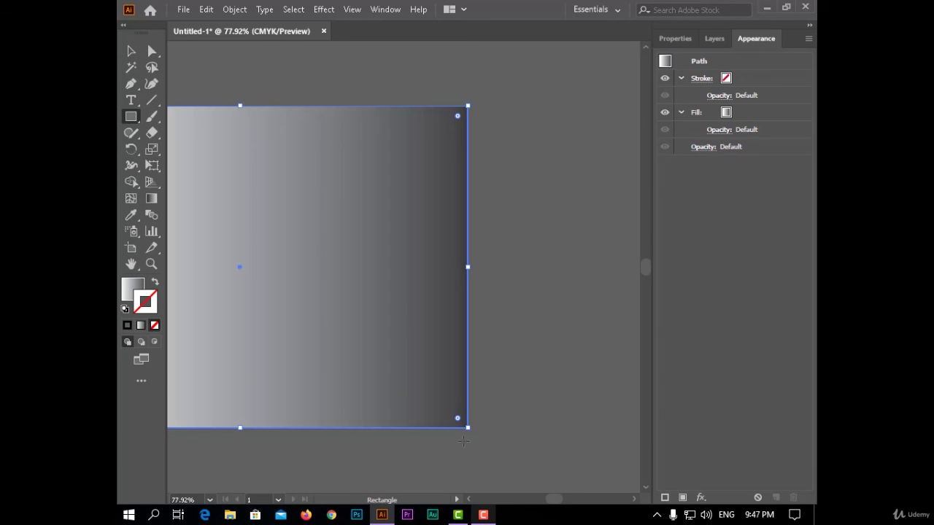
key(ctrl+0)
Change the artboard-sized rectangle's fill to a solid dark maroon.
double_click(133, 288)
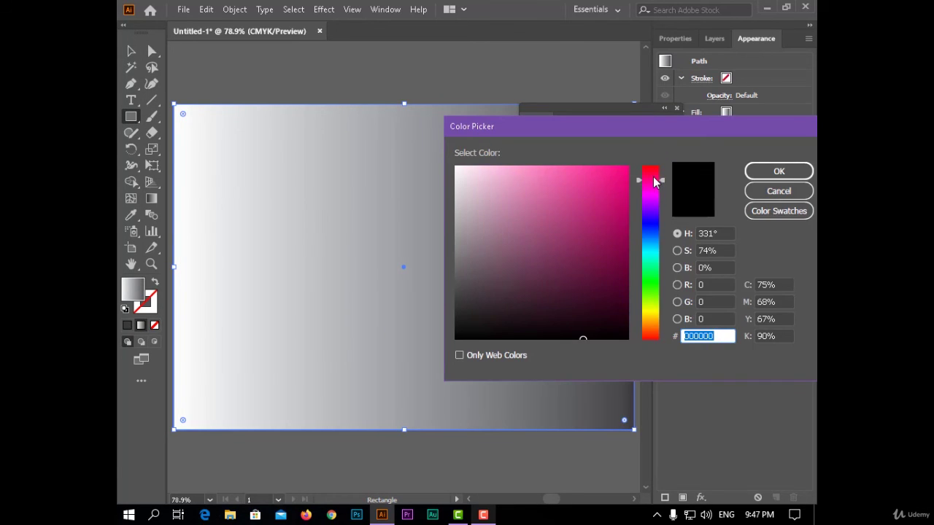
click(778, 171)
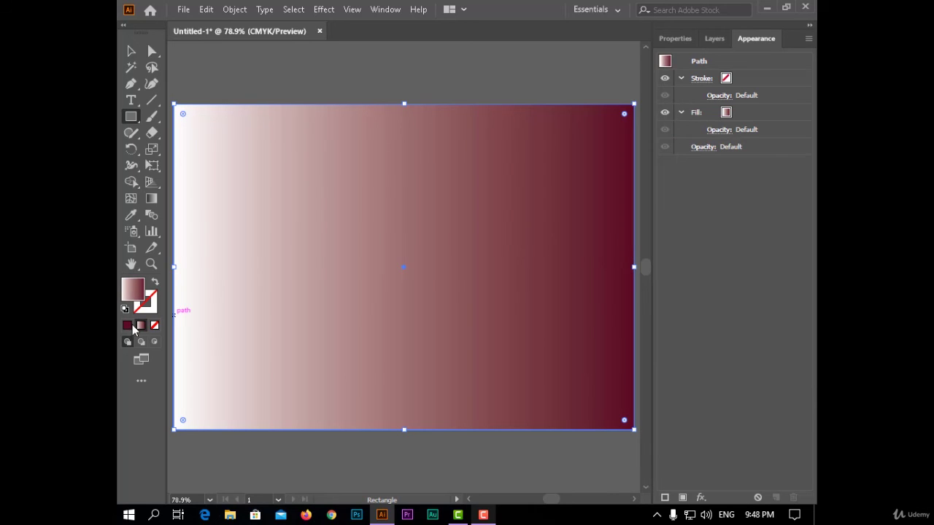
right_click(360, 198)
key(Escape)
Send the maroon rectangle to the back, behind the lion, and deselect it.
key(v)
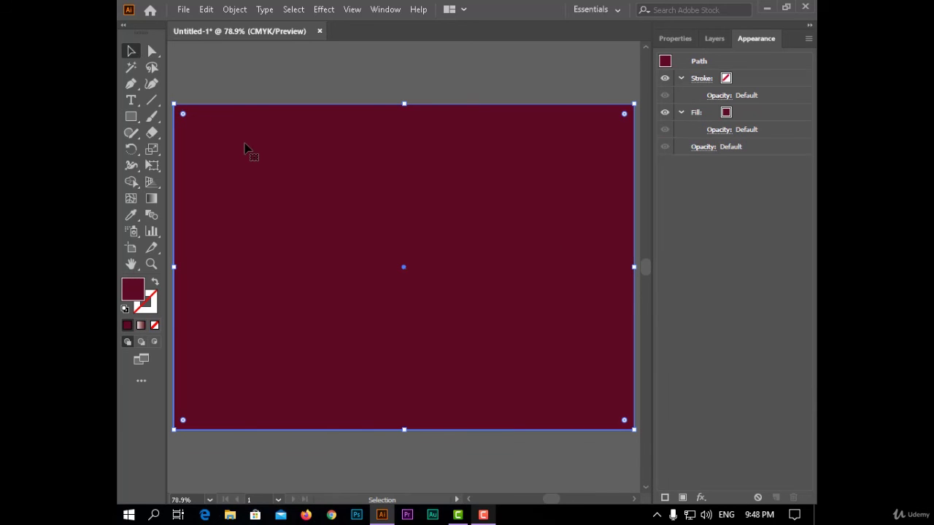
right_click(246, 144)
mouse_move(343, 372)
click(471, 416)
click(467, 65)
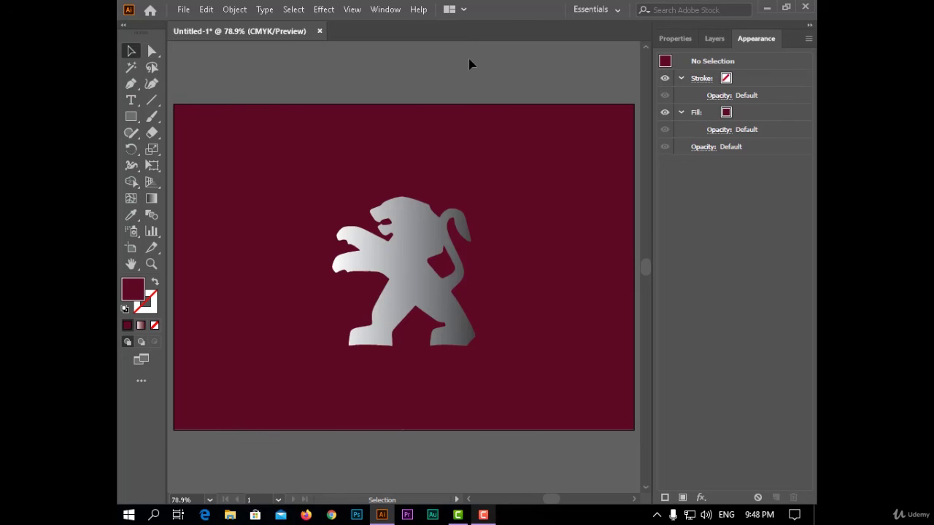